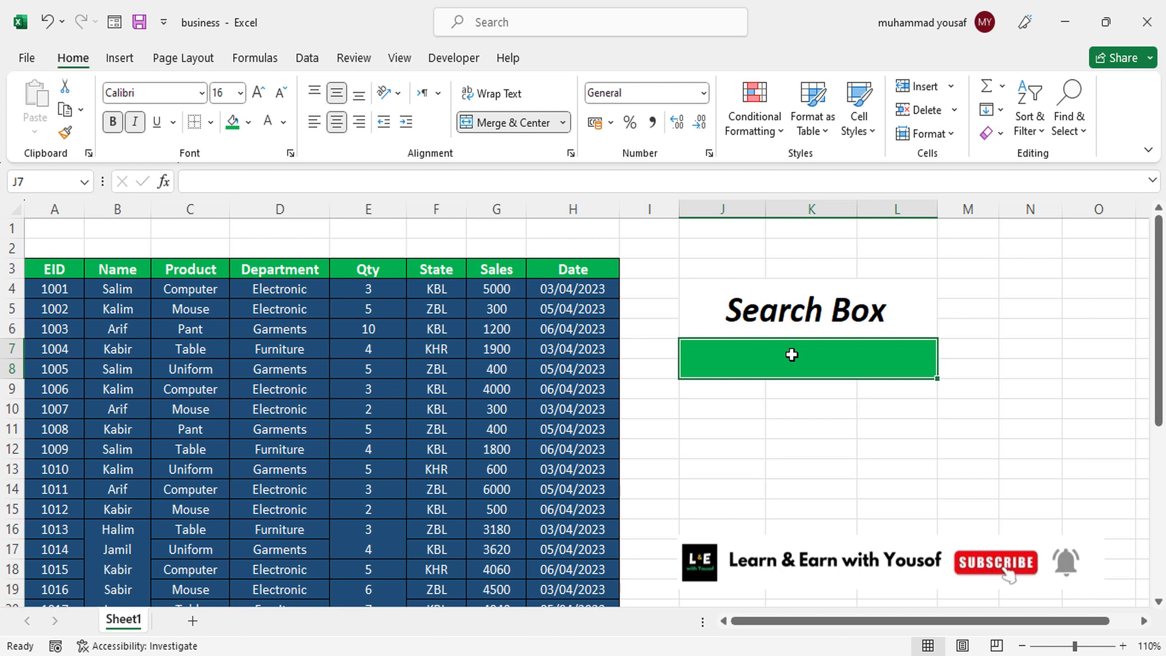
- Search the table for the first record's employee ID, replacing that entry in the search box with the name in the second record
text(1001)
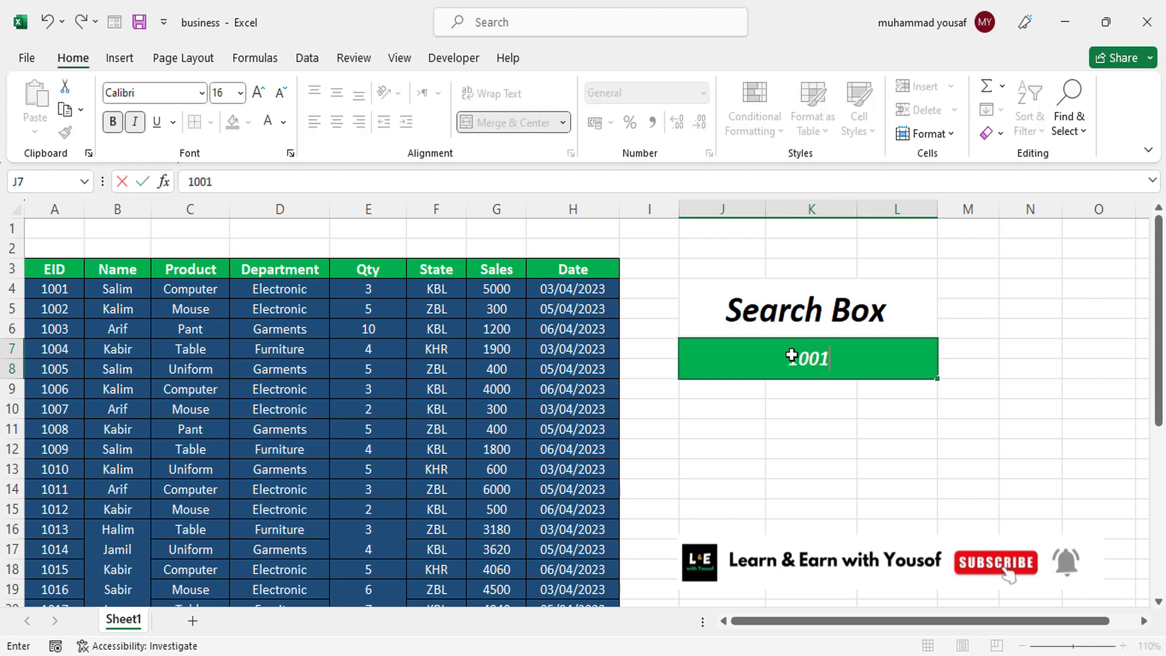
key(Return)
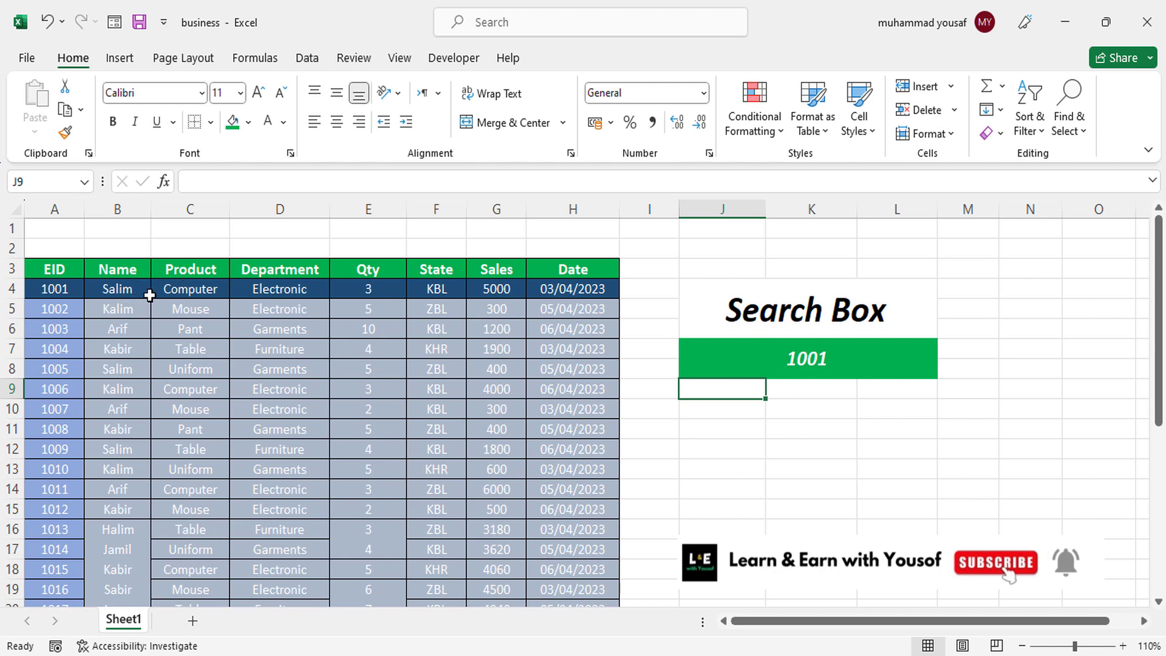
click(824, 363)
double_click(824, 363)
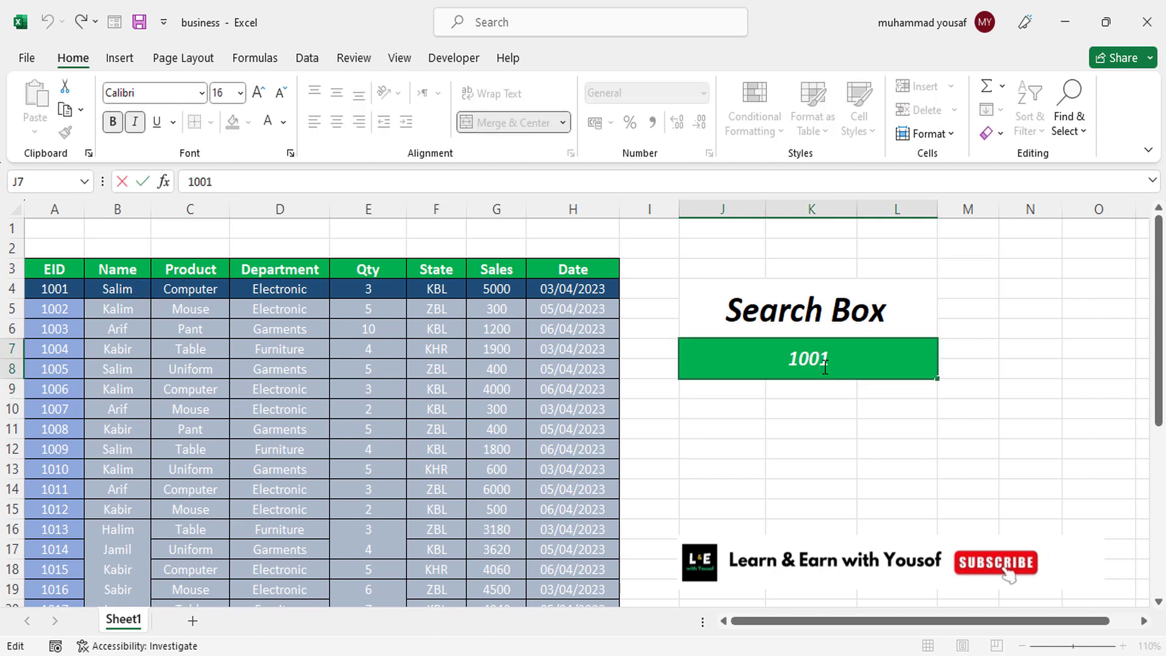
double_click(825, 365)
text(kali)
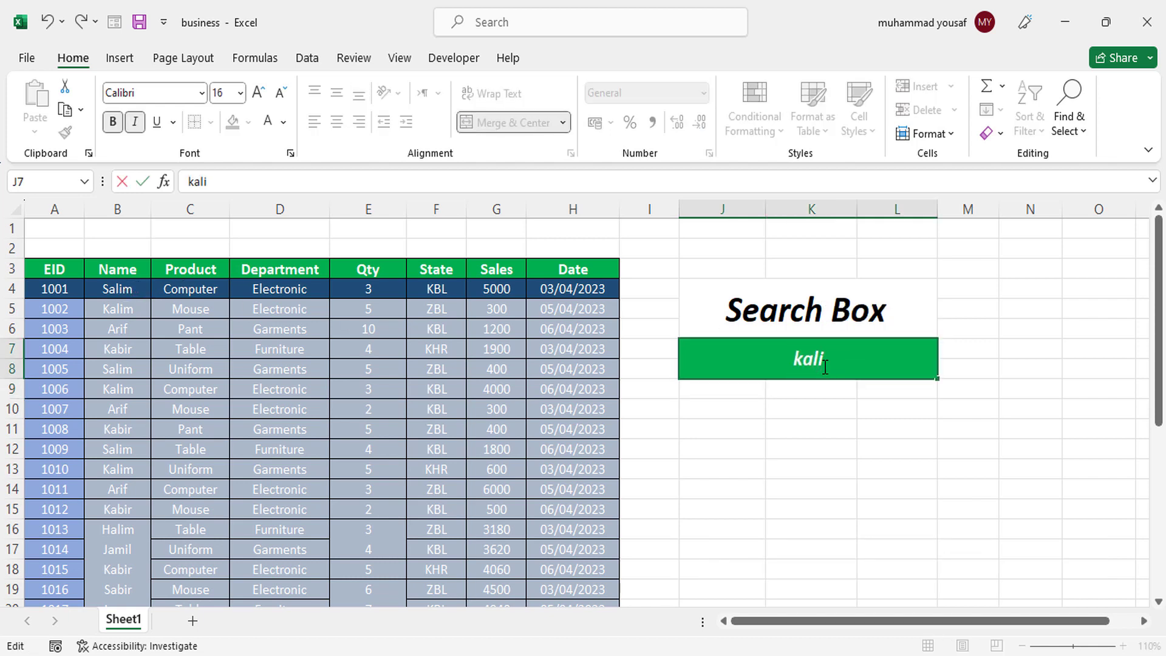
text(m)
key(Return)
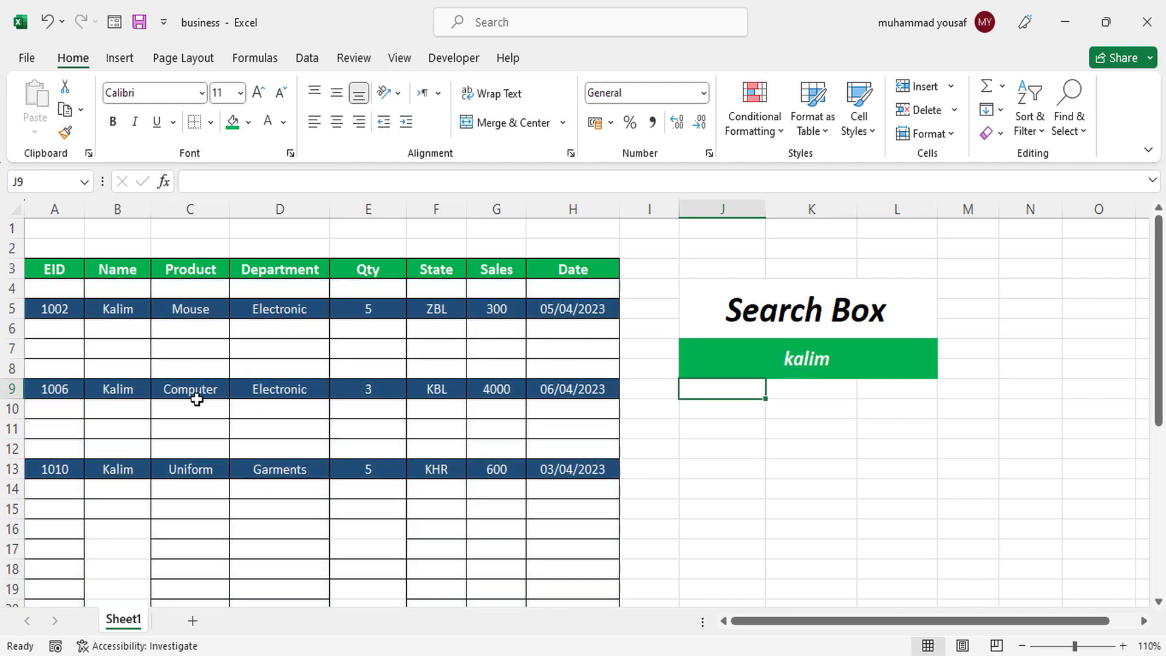
- Clear the name from the search box and commit the empty cell
click(814, 357)
double_click(814, 358)
double_click(814, 358)
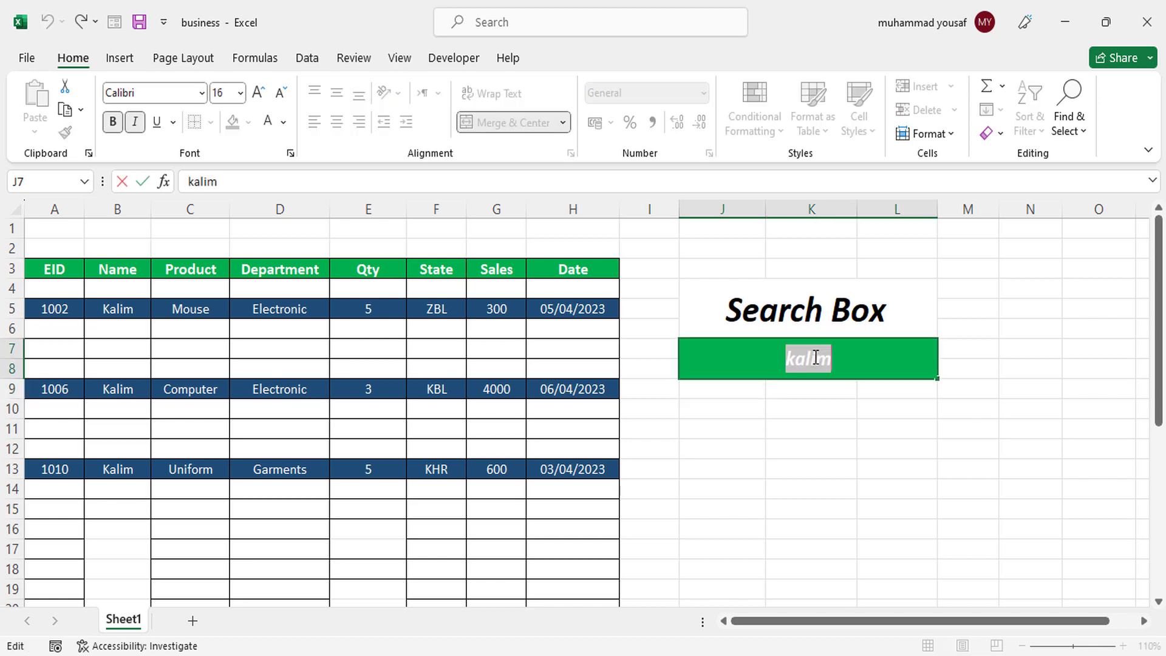
key(BackSpace)
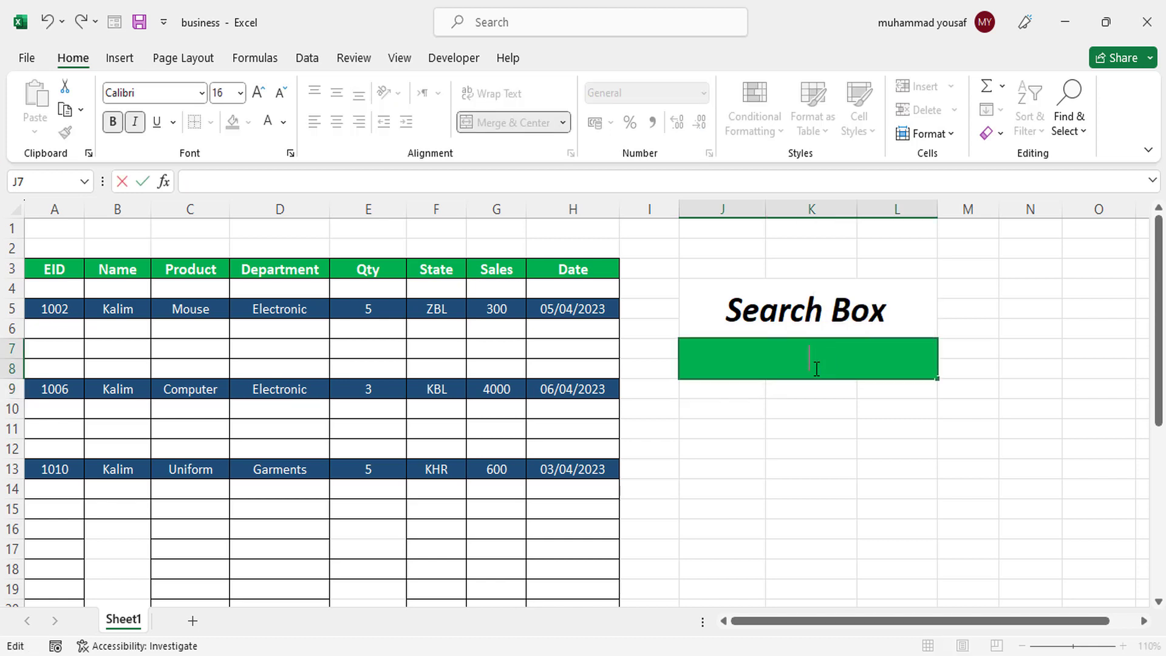
click(834, 435)
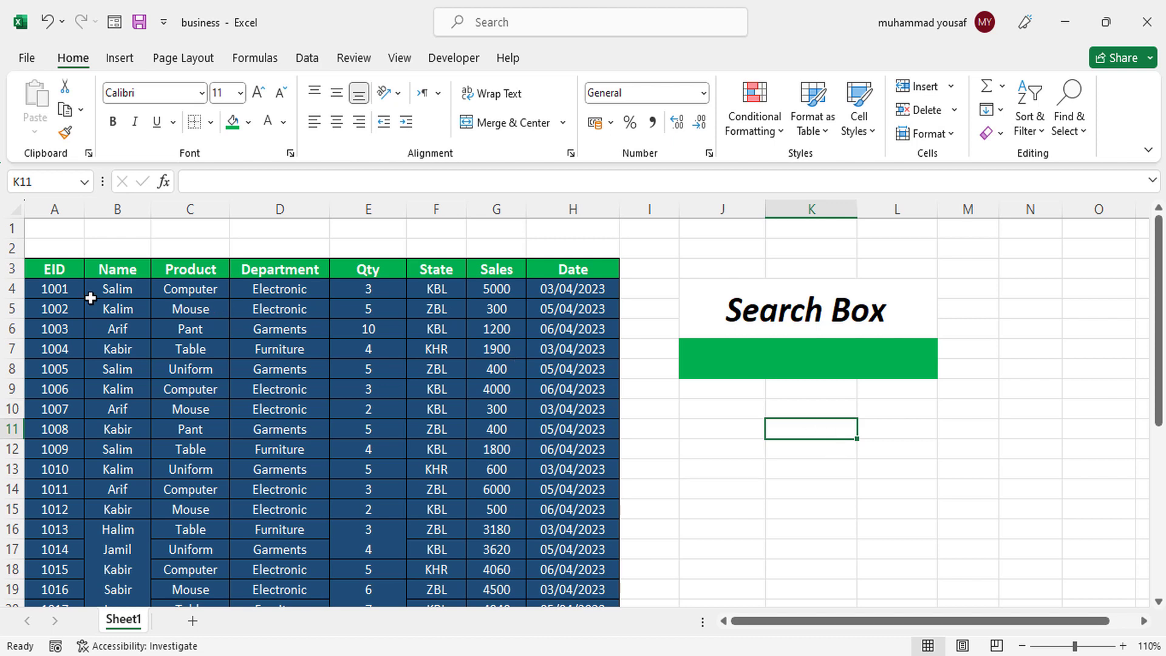
- Select all table records in A4:H34 and start a new conditional formatting rule that uses a formula to determine which cells to format
click(65, 292)
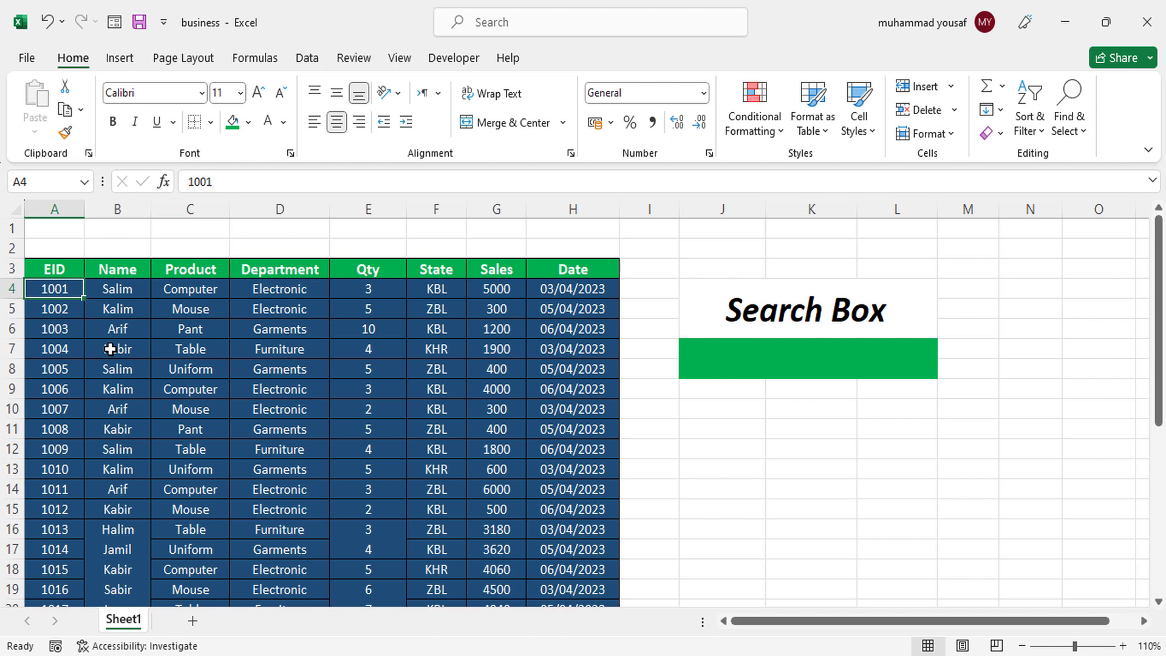
key(ctrl+shift+Right)
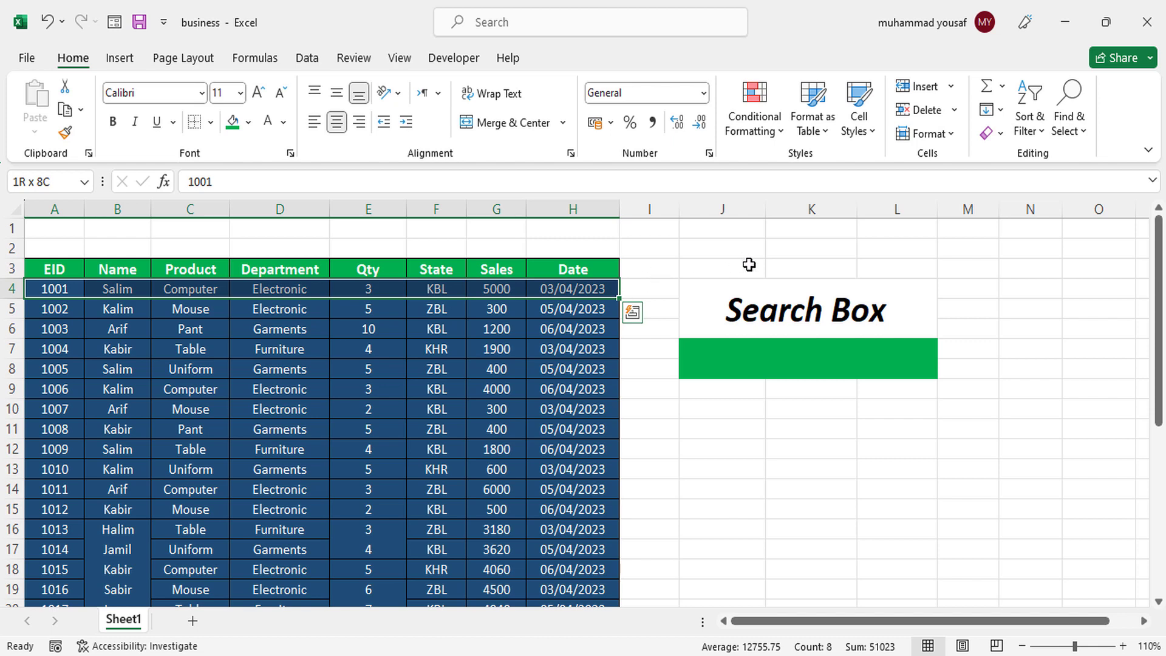
key(ctrl+shift+Down)
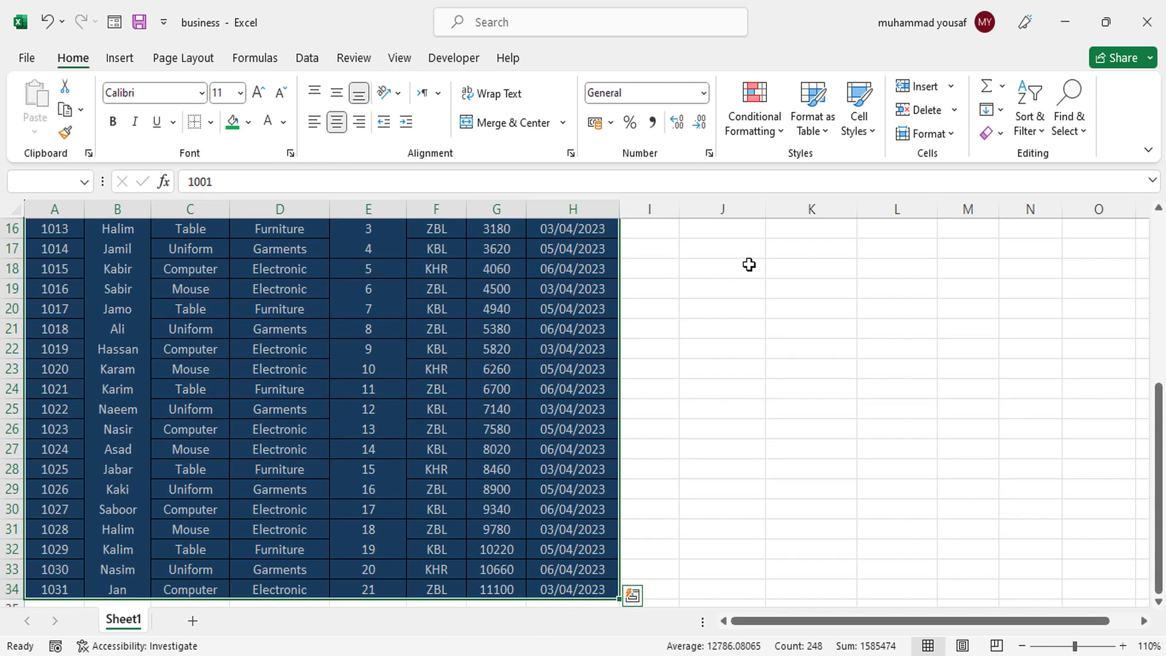
drag(1161, 407, 1162, 242)
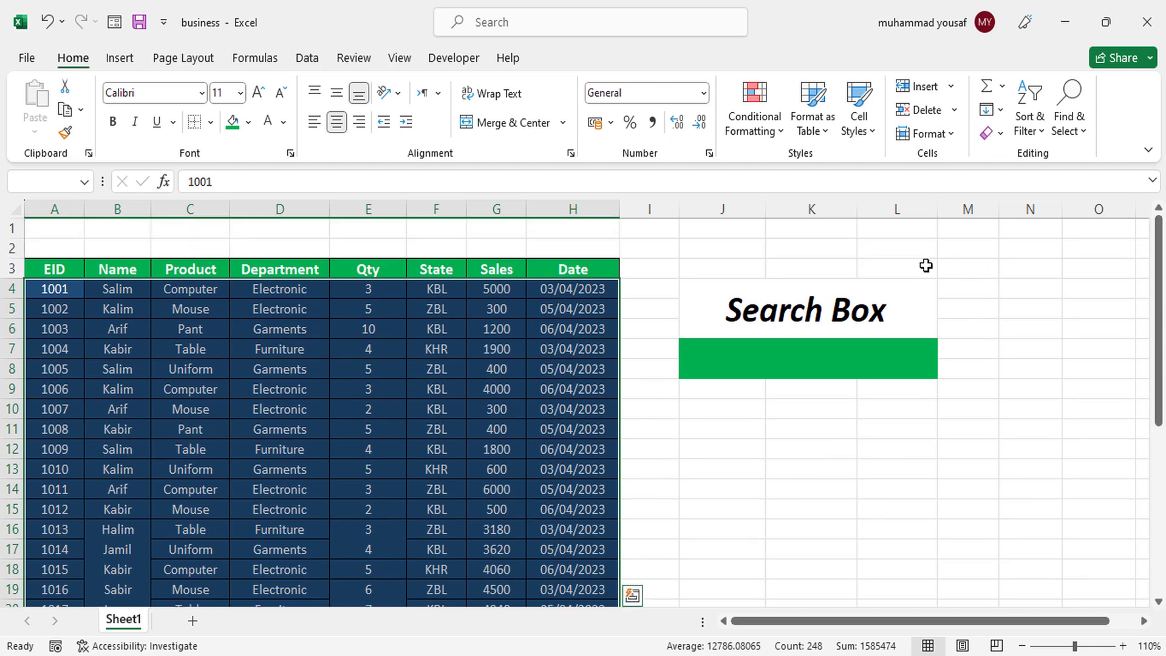
click(763, 138)
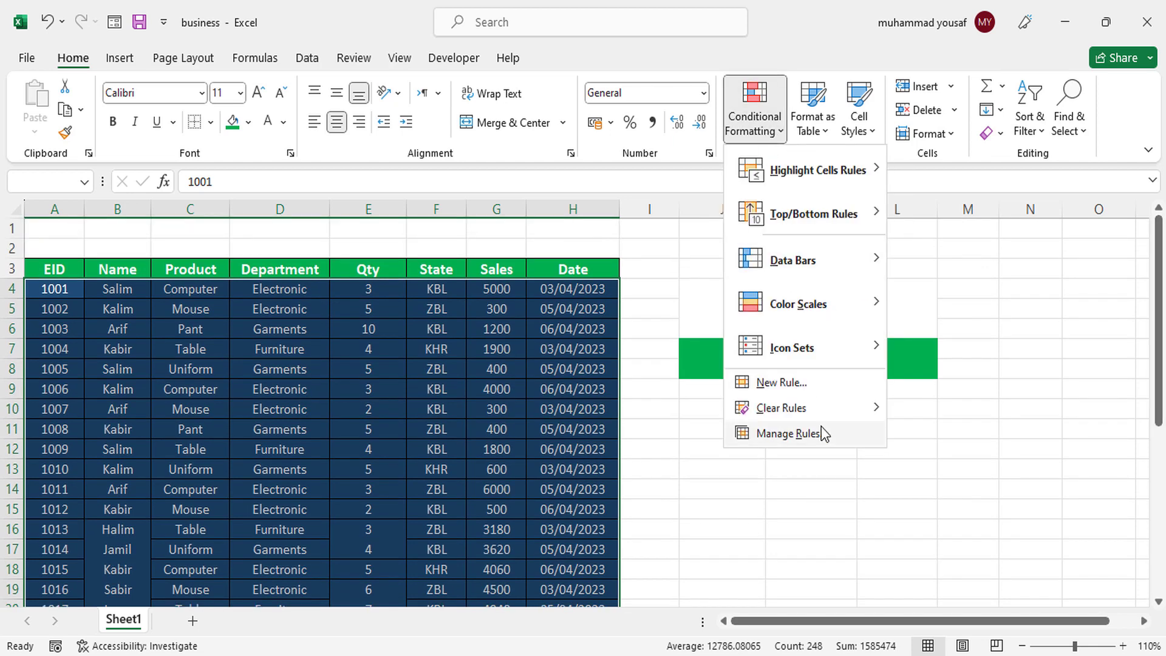
click(801, 387)
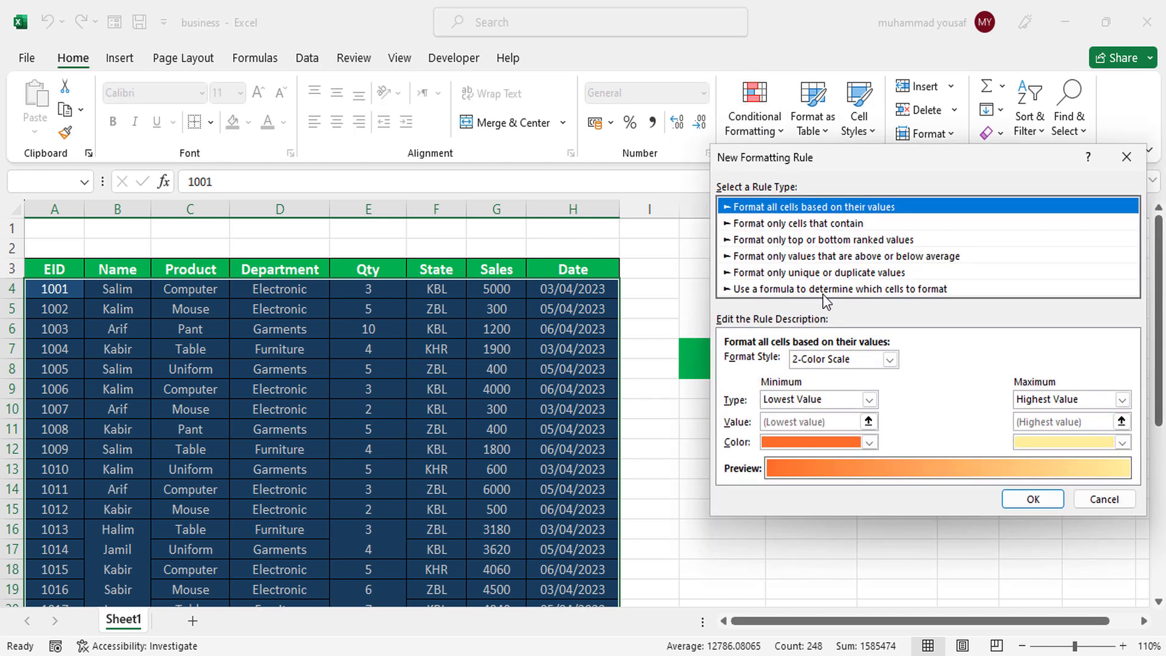
click(854, 290)
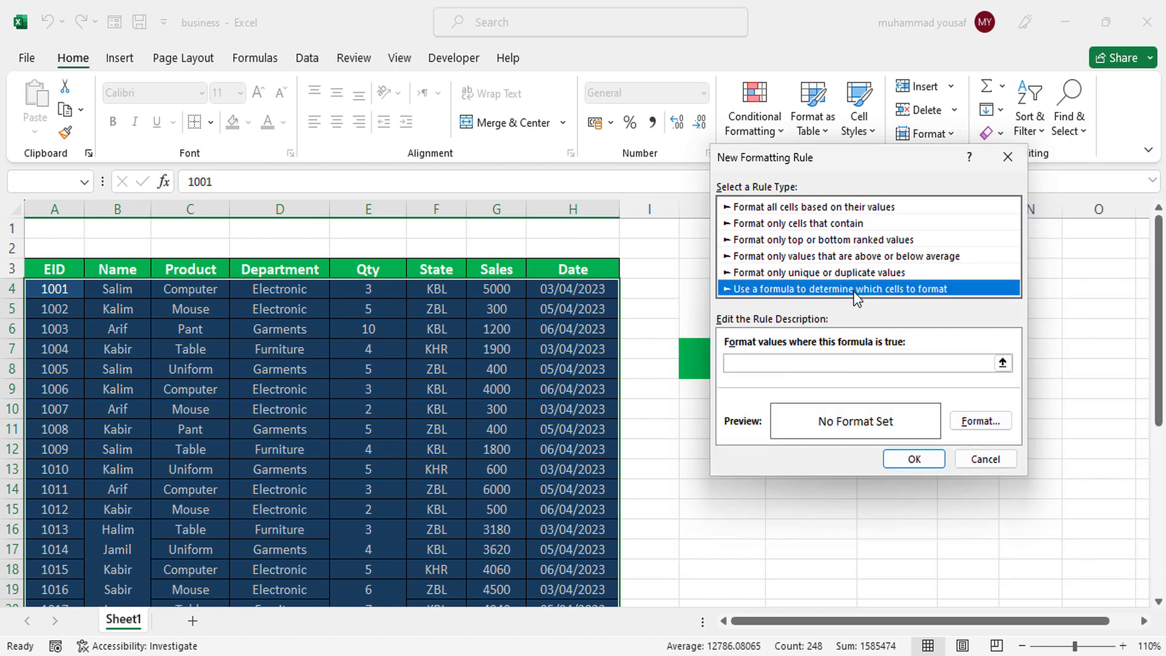
- Begin the rule formula with =search($J$7, so that the search box cell supplies the text to find
click(842, 364)
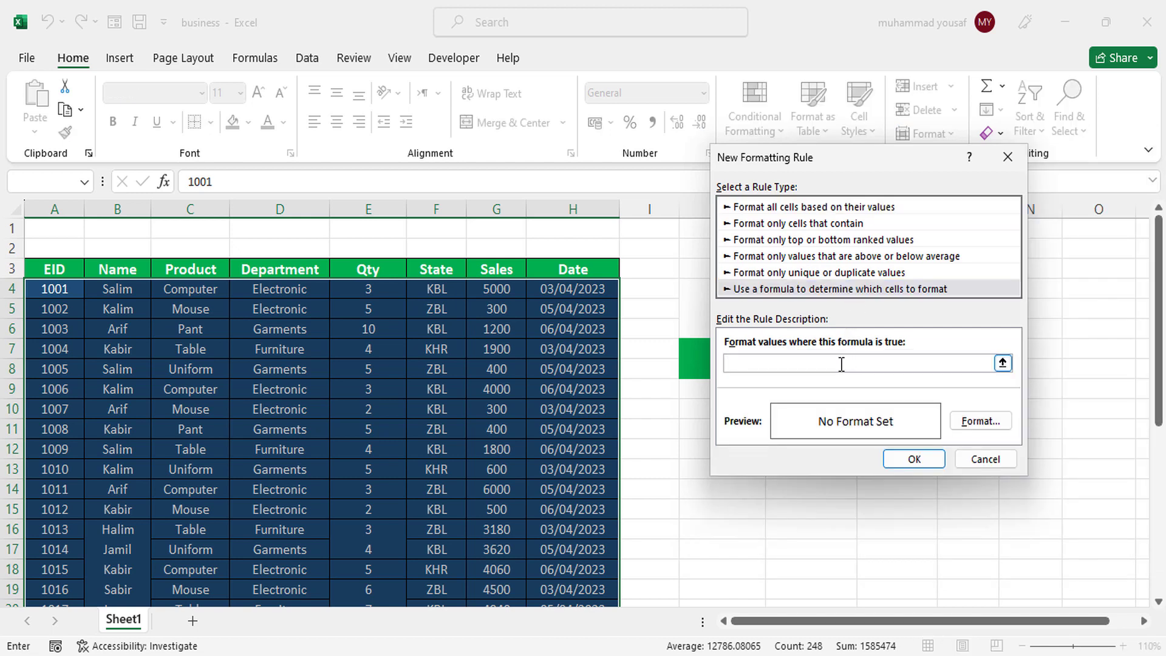
text(=search()
drag(836, 155, 926, 159)
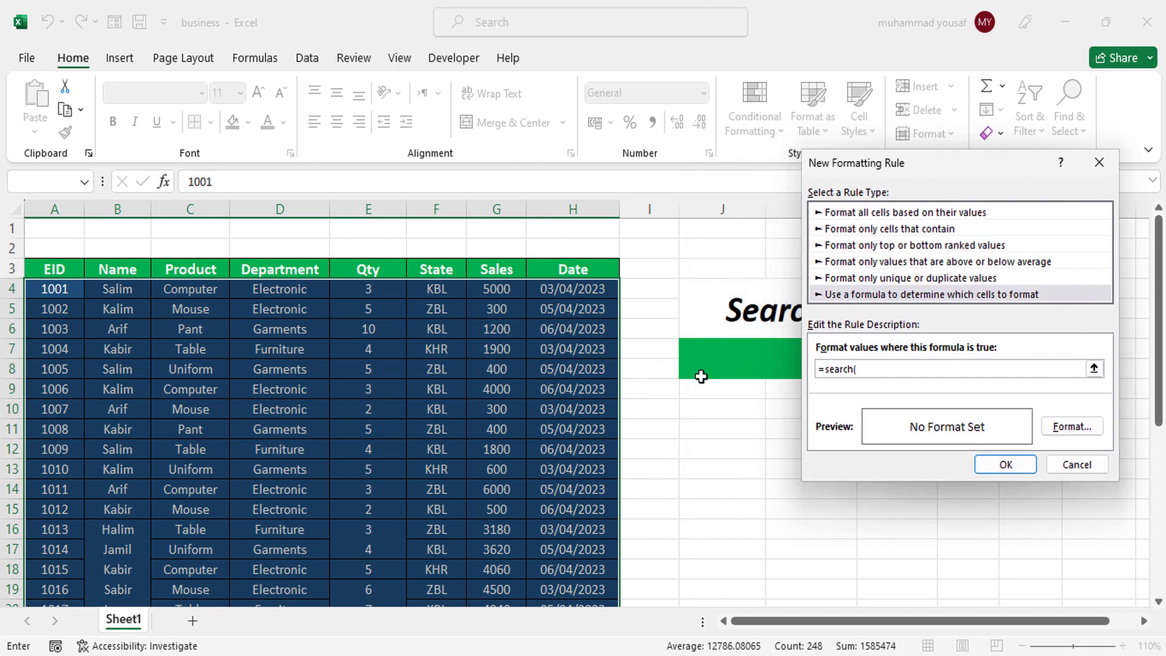
click(730, 364)
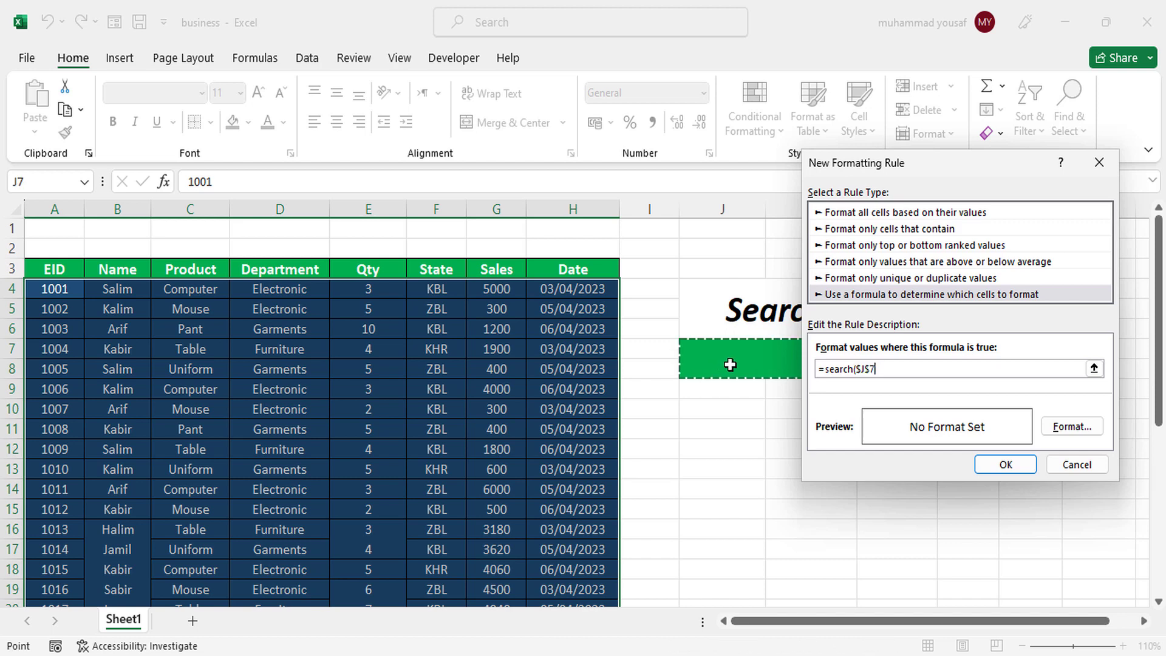
text(,)
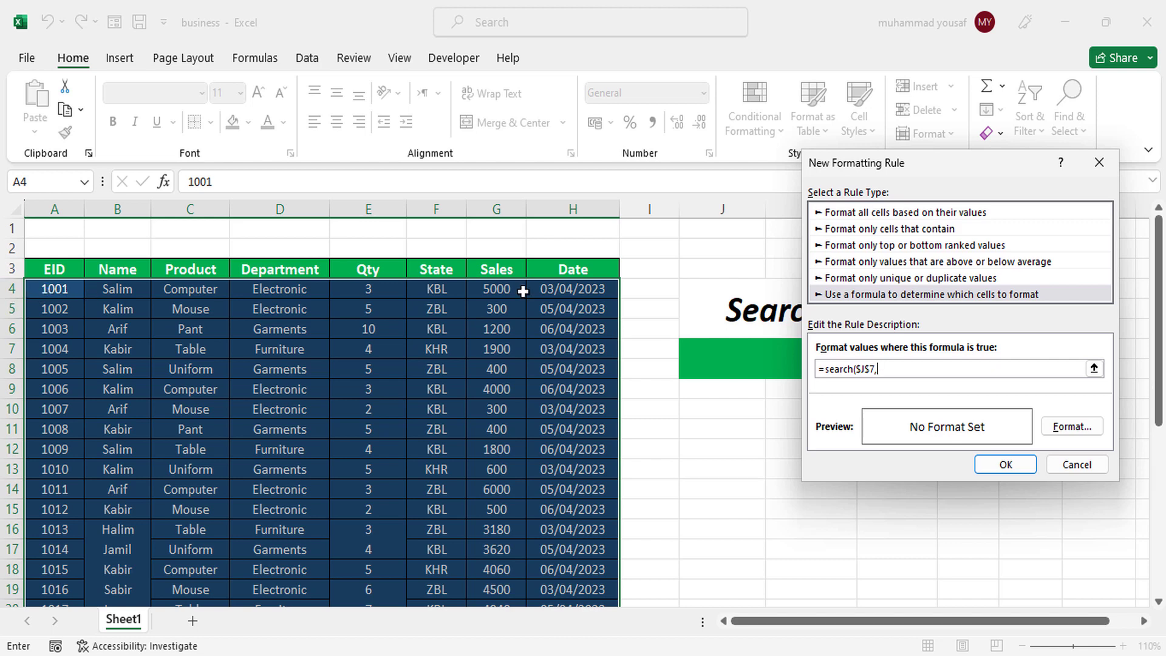
- Complete the formula as =search($J$7,$A4&$B4&$C4), locking only the columns of the EID, Name and Product references
click(66, 294)
key(F4)
key(F4)
click(880, 371)
click(124, 290)
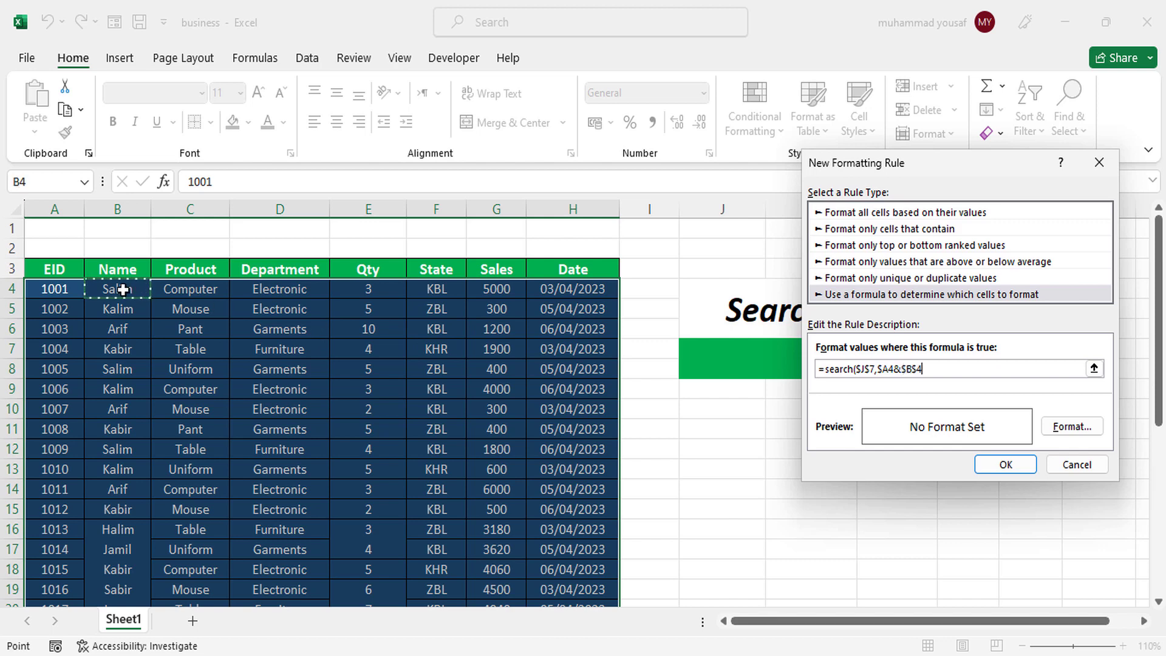
key(F4)
key(shift)
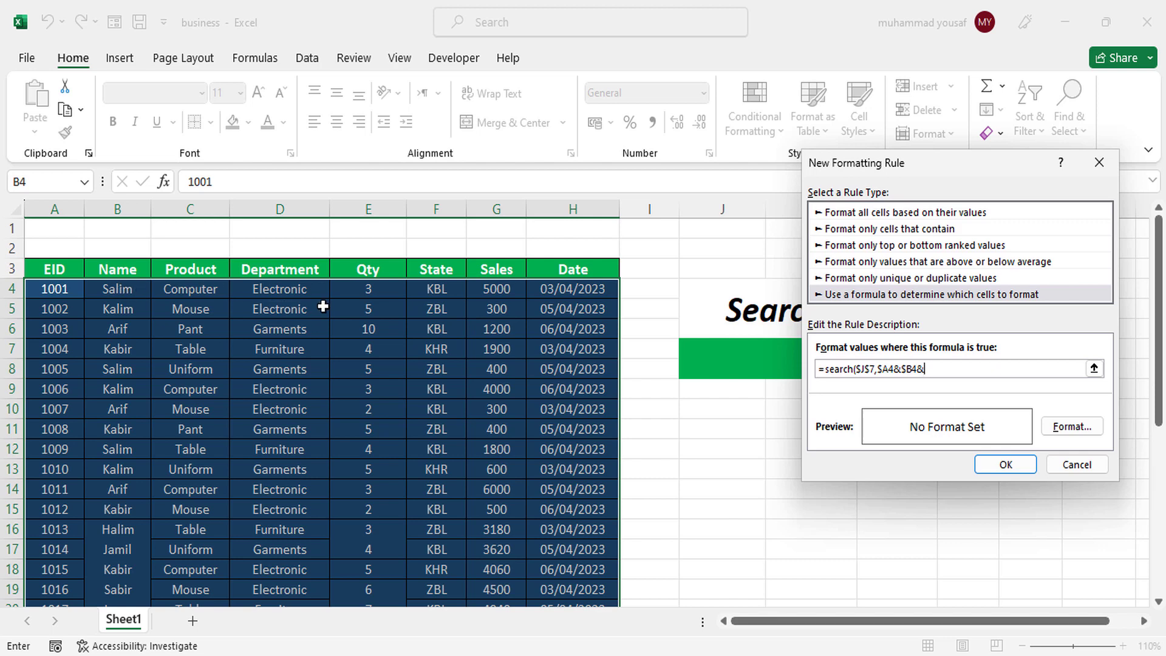
click(202, 296)
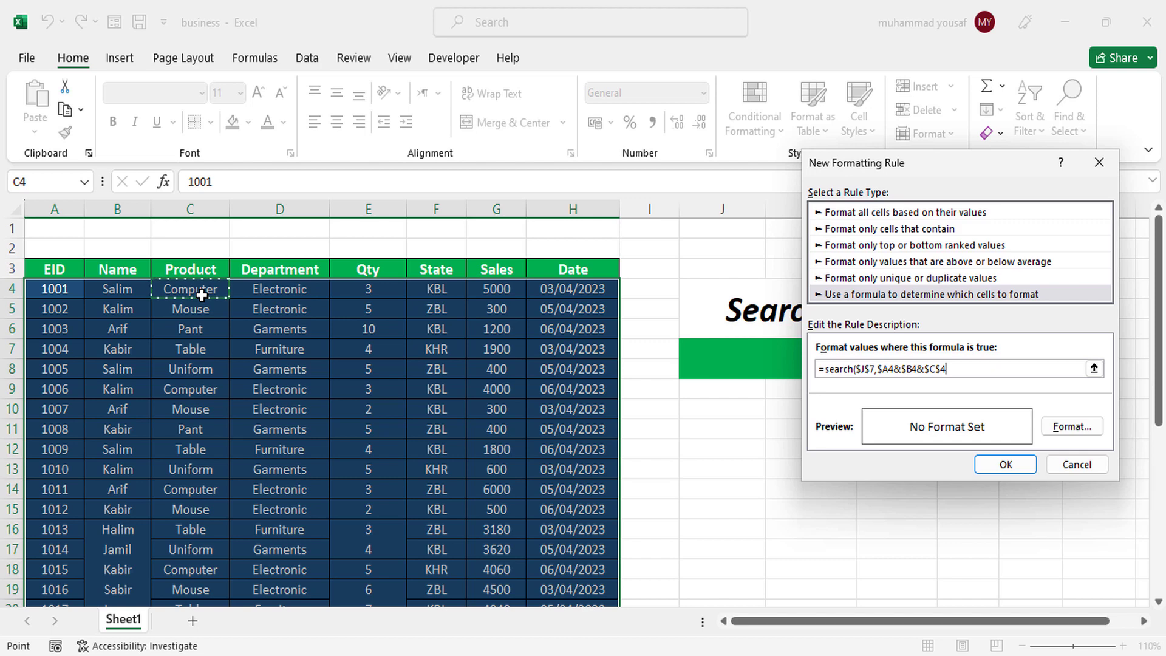
key(F4)
key(F4)
text())
- Format the rule's matching cells with a red fill and bold font, and apply the rule to the table
click(1066, 425)
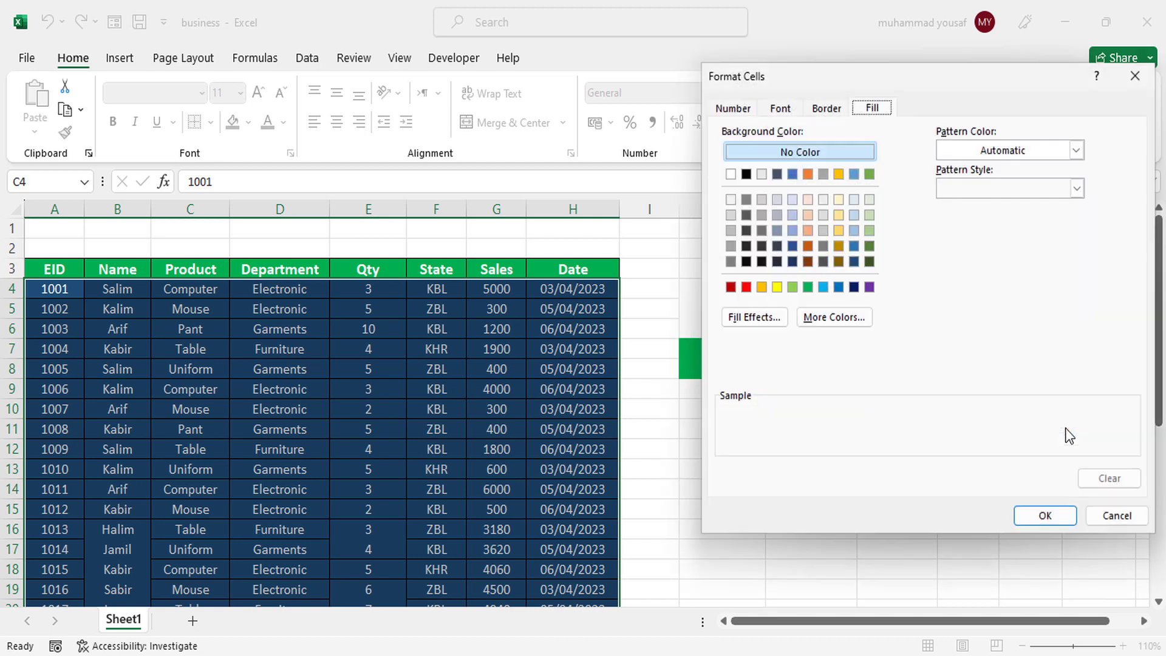
click(746, 287)
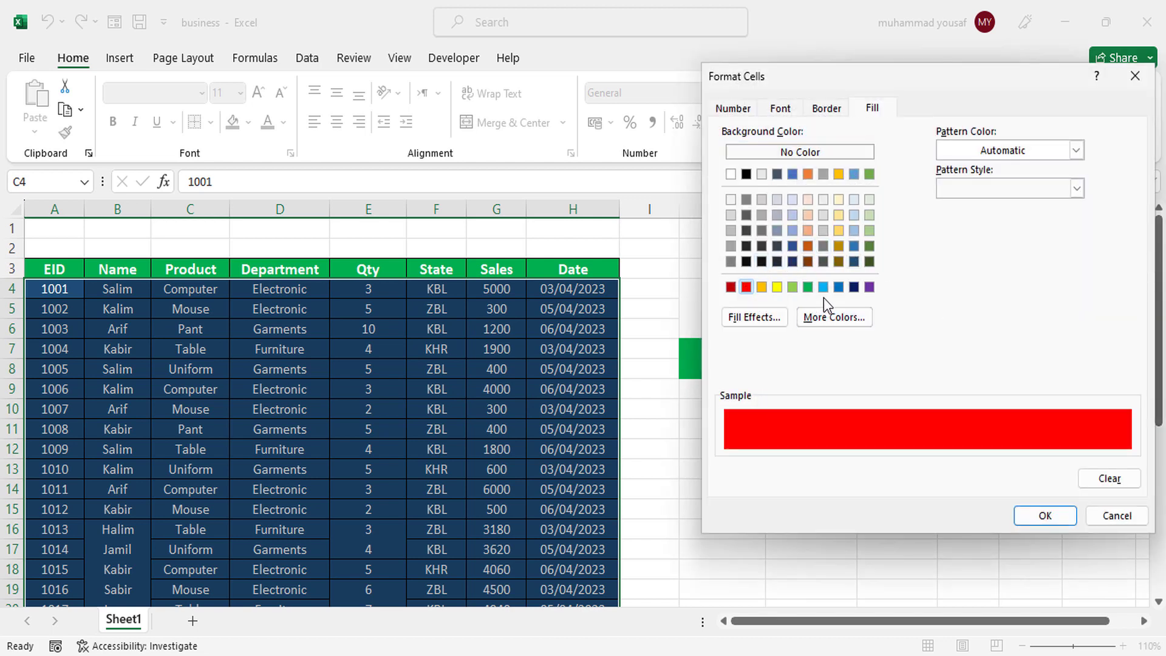
click(781, 108)
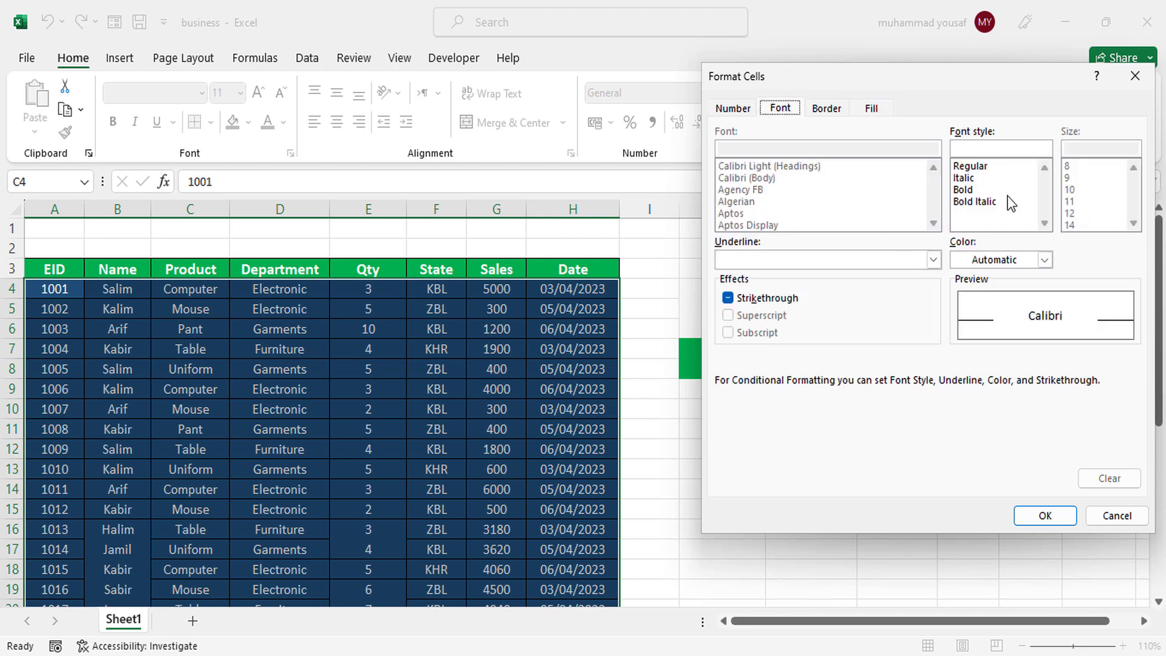
click(966, 196)
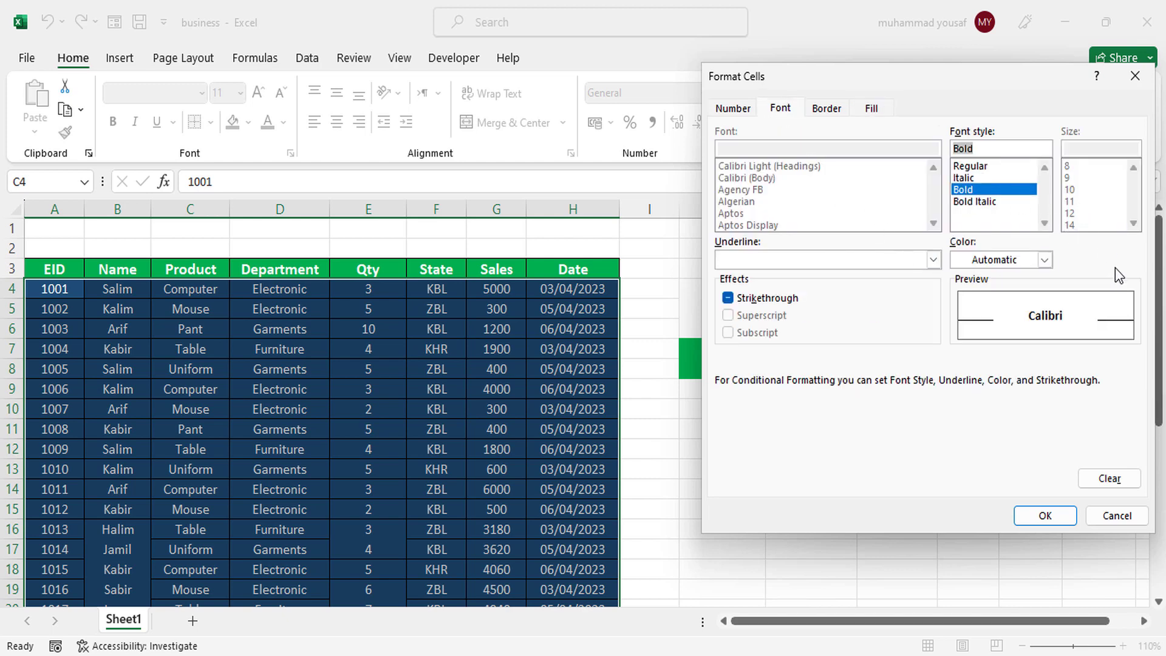
click(1048, 517)
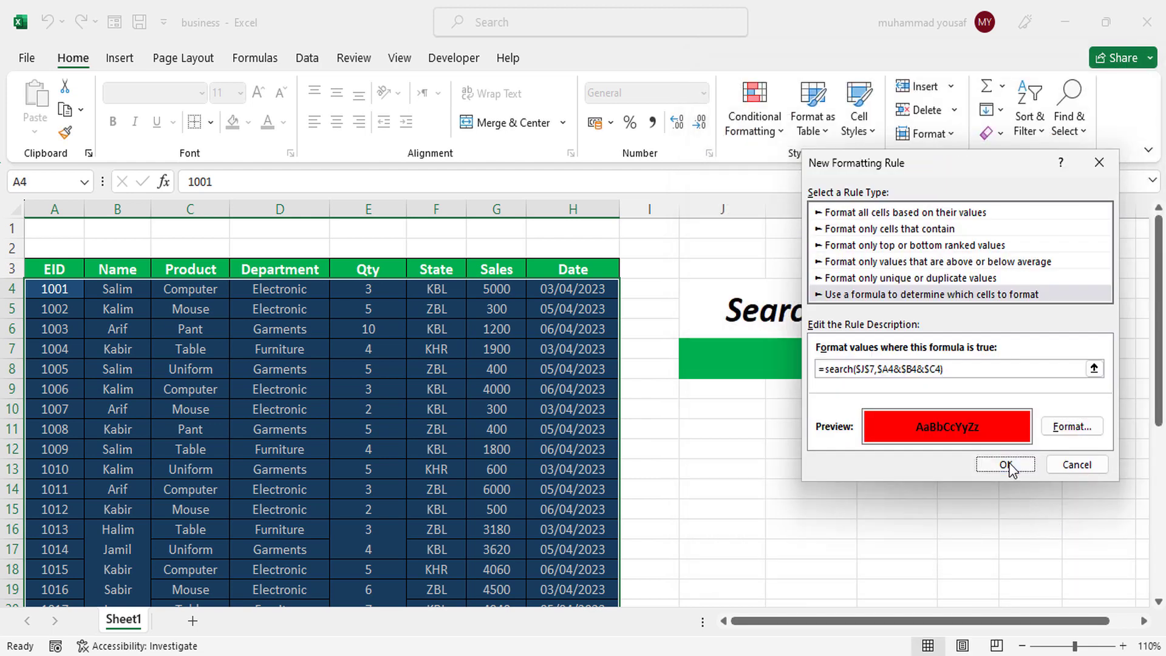
click(1006, 464)
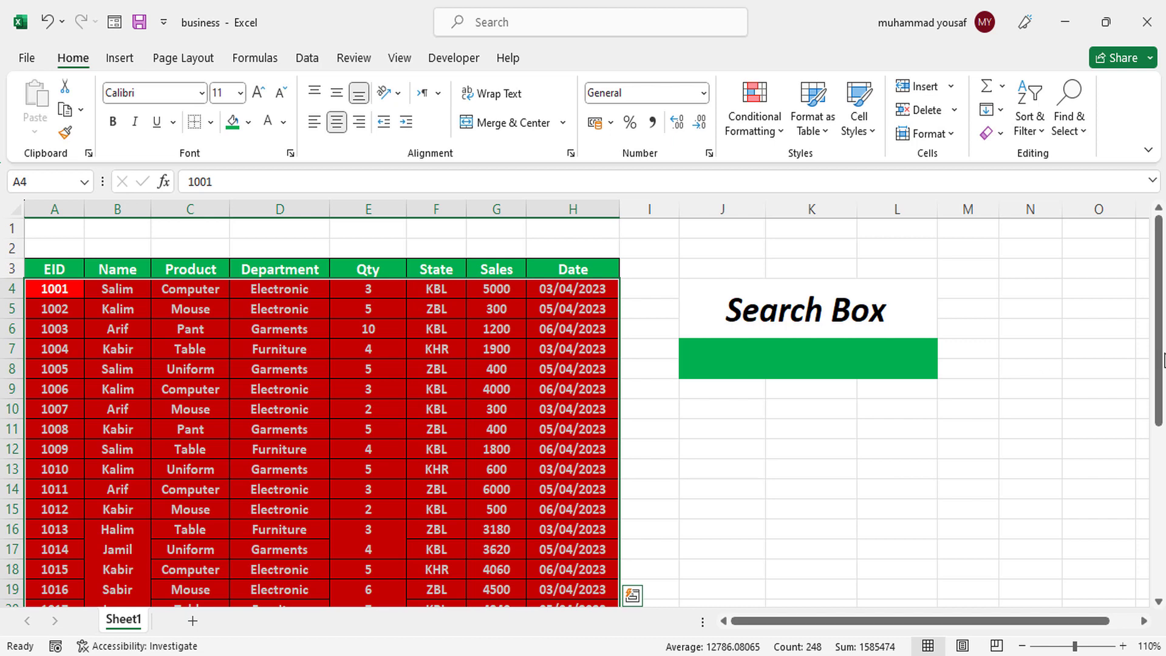
- Test the new rule by searching for "computer" in the search box cell J7
scroll(972, 377, down, 1)
scroll(890, 392, up, 1)
click(846, 377)
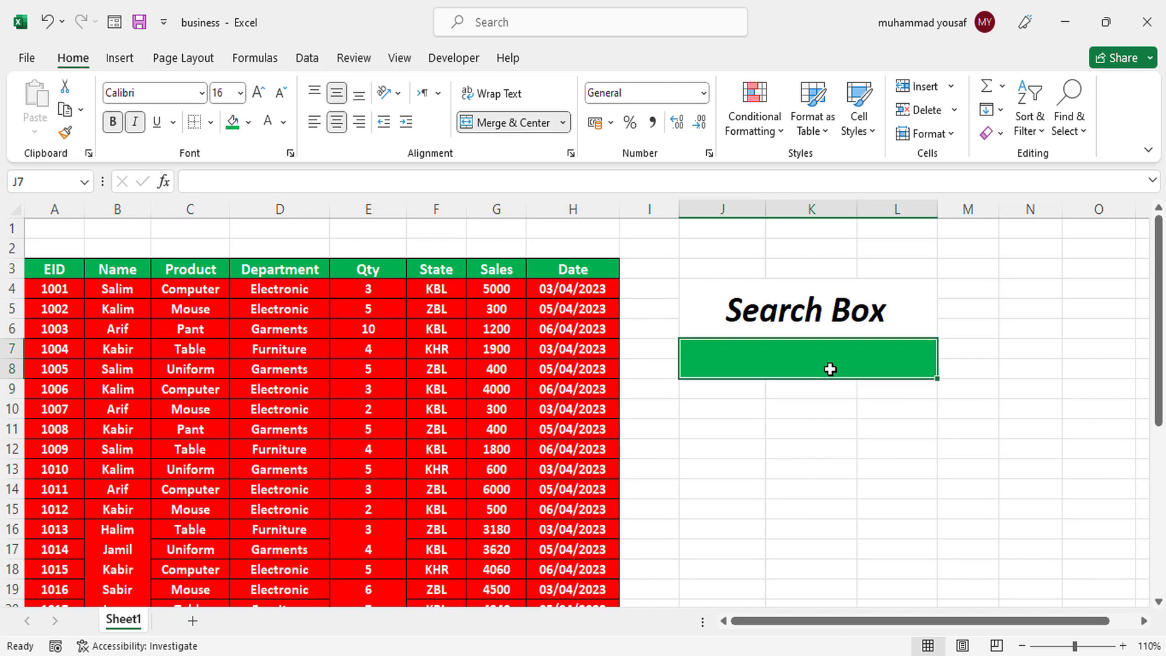
text(computer)
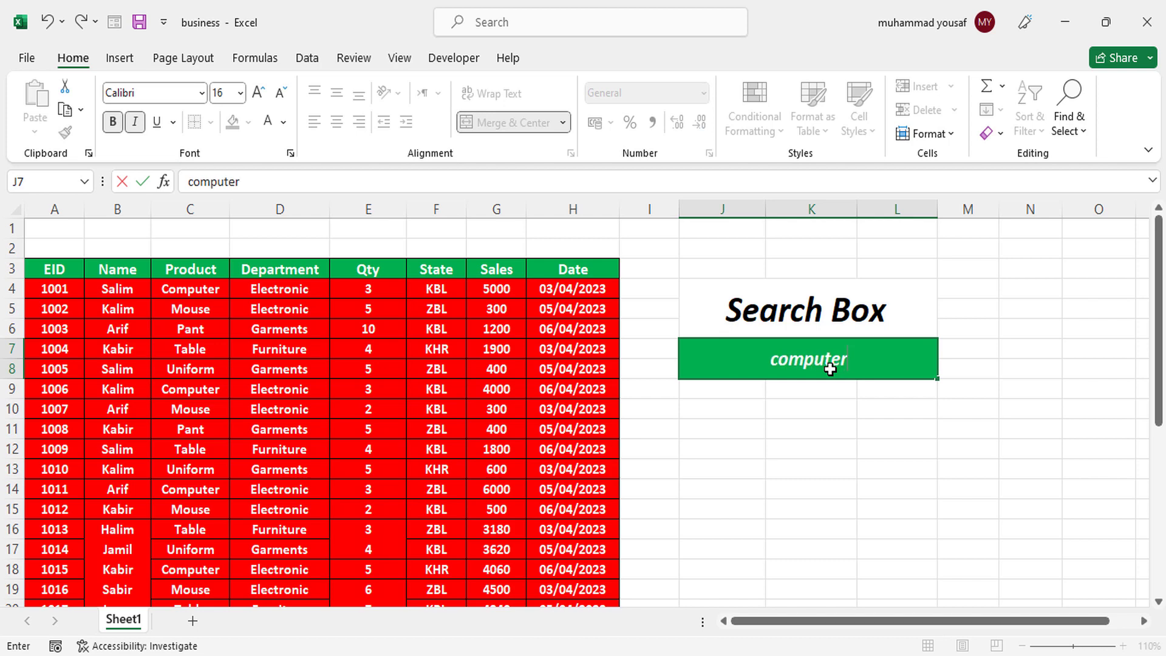
key(Return)
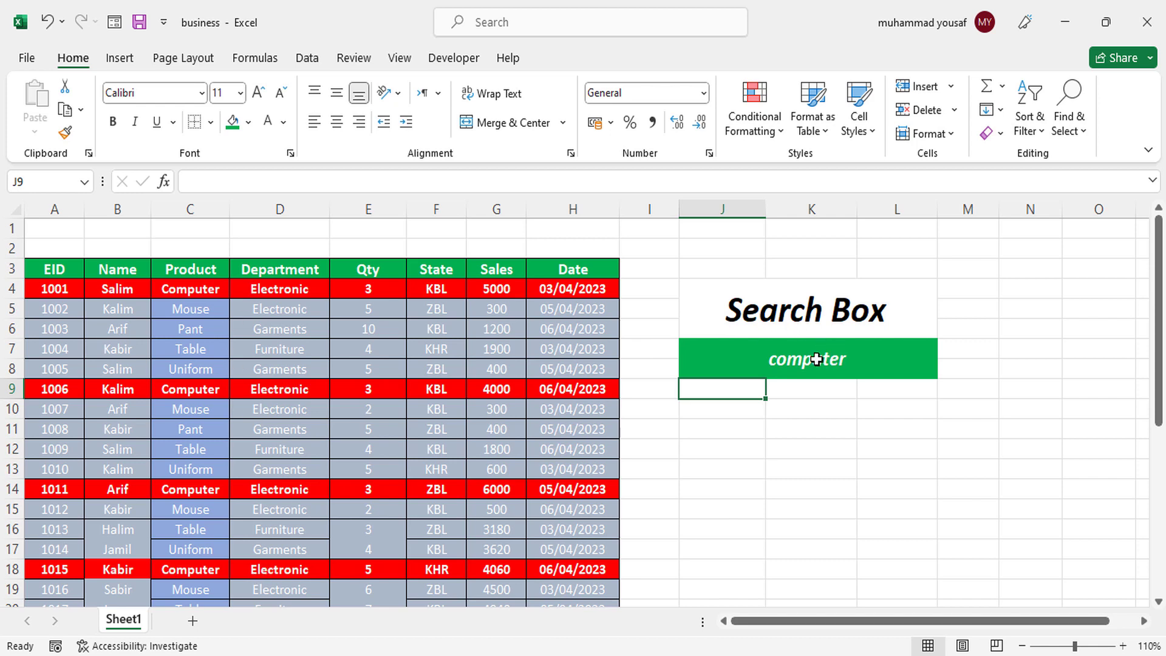
- Delete the "computer" entry from the search box, leaving the cell empty
click(816, 360)
double_click(816, 359)
key(BackSpace)
key(BackSpace)
key(BackSpace)
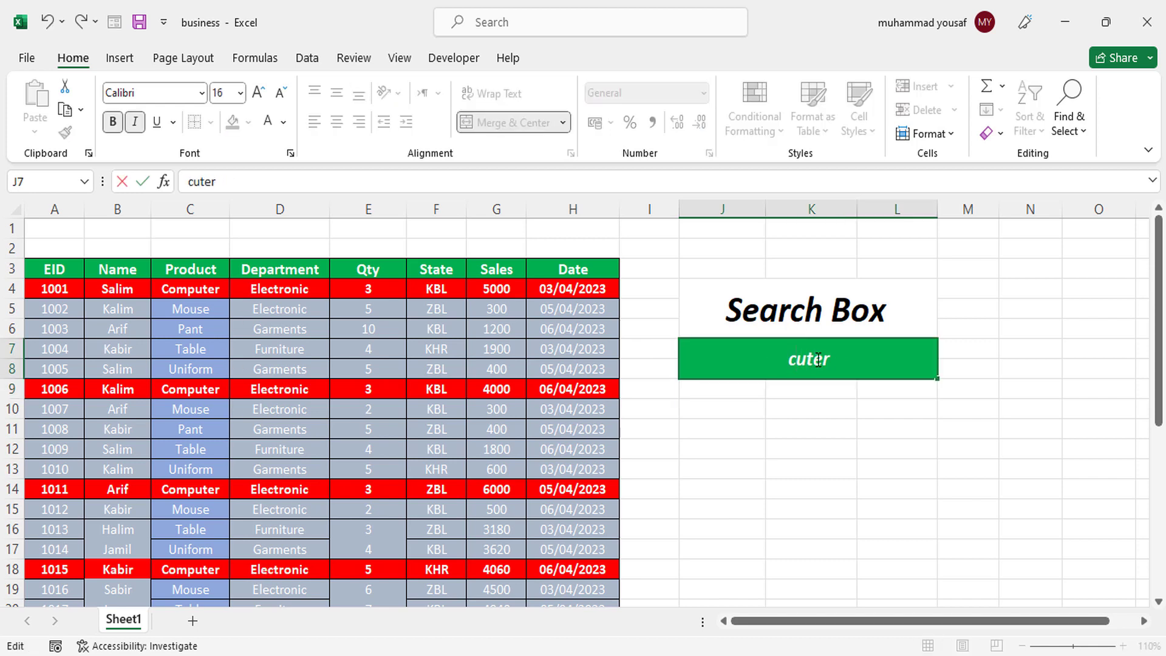
key(Delete)
key(Delete)
key(Delete)
key(Delete)
click(817, 407)
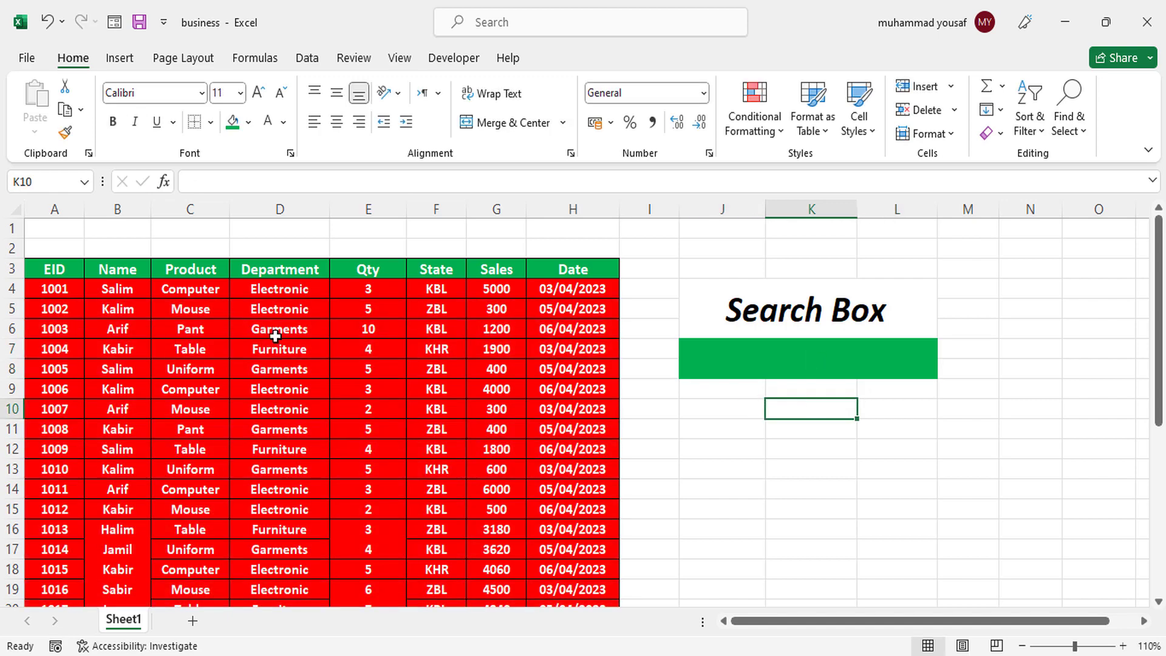
- Test the rule on the Name column by entering the first record's name in the search box
click(836, 370)
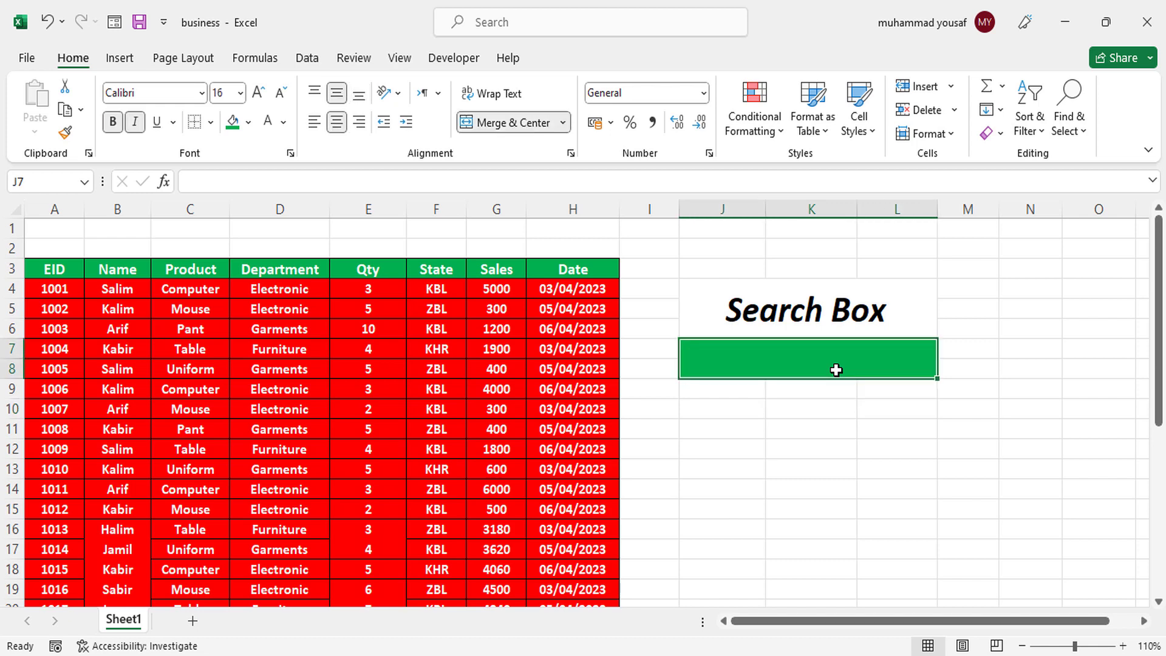
text(salim)
key(Return)
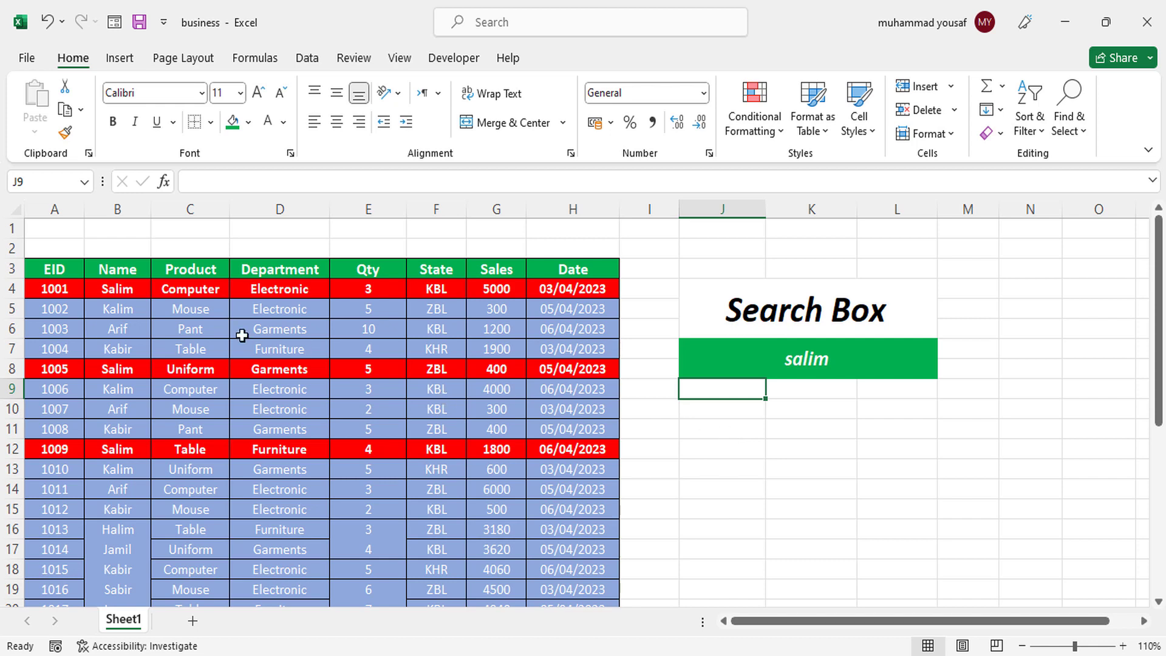
click(823, 356)
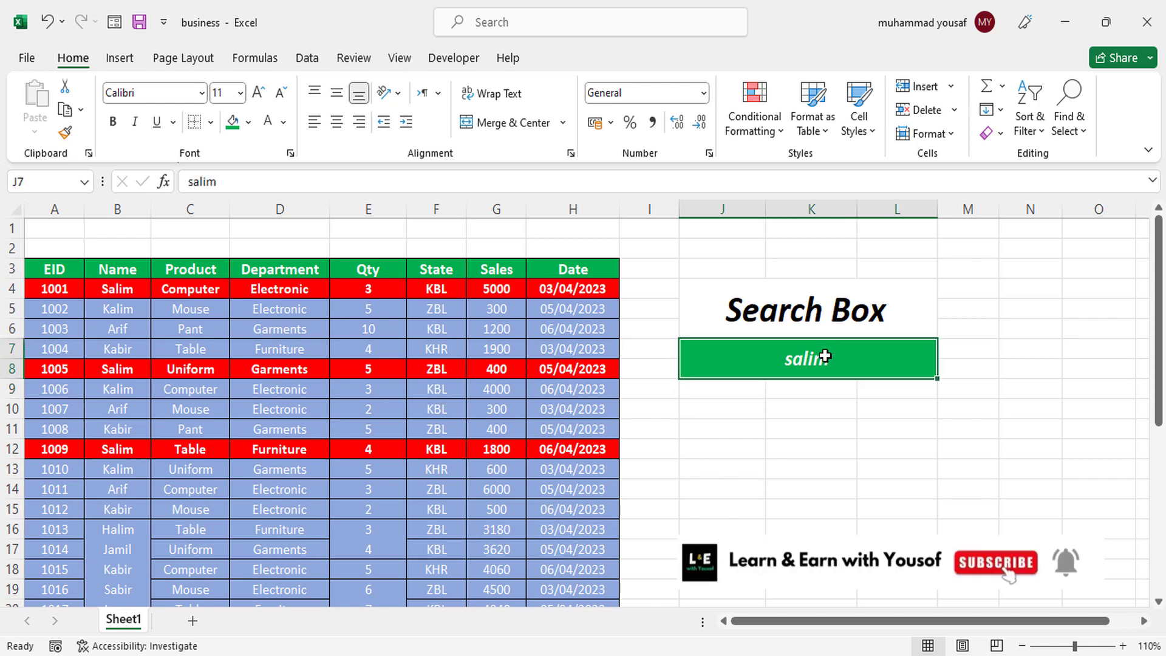